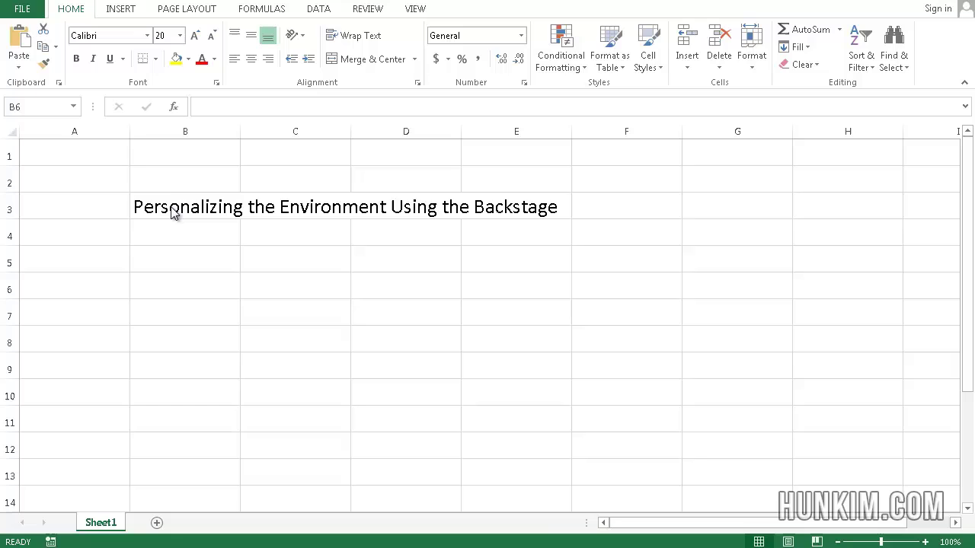
# Step: Open the Excel Options dialog from the FILE Backstage view
pyautogui.click(23, 11)
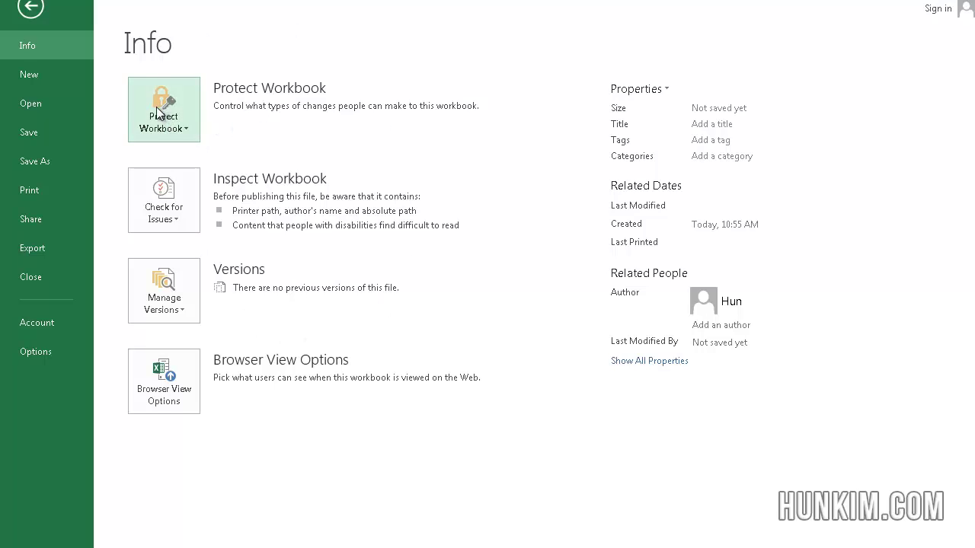
pyautogui.click(41, 354)
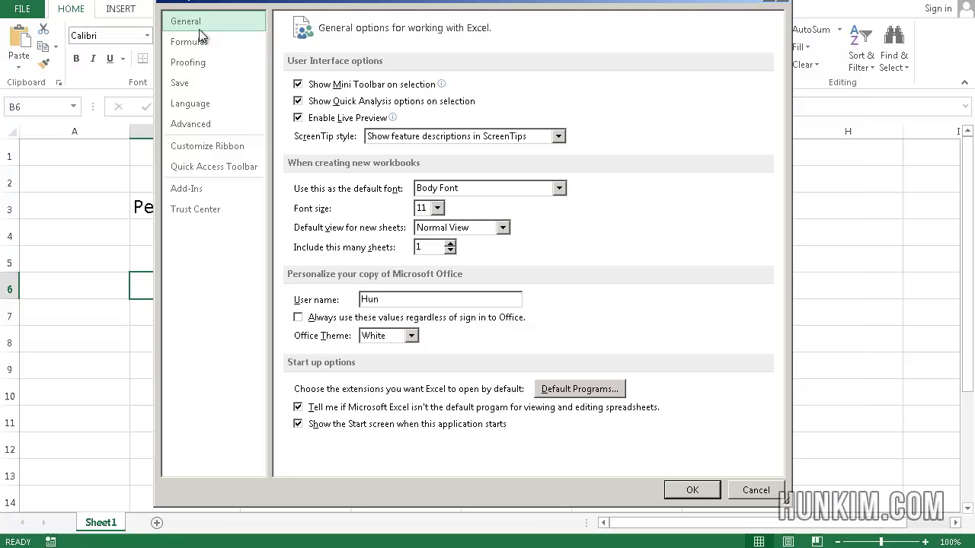
# Step: Browse the Formulas, Proofing, Save, Language and Advanced pages, then return to General
pyautogui.click(191, 42)
pyautogui.click(190, 63)
pyautogui.click(190, 83)
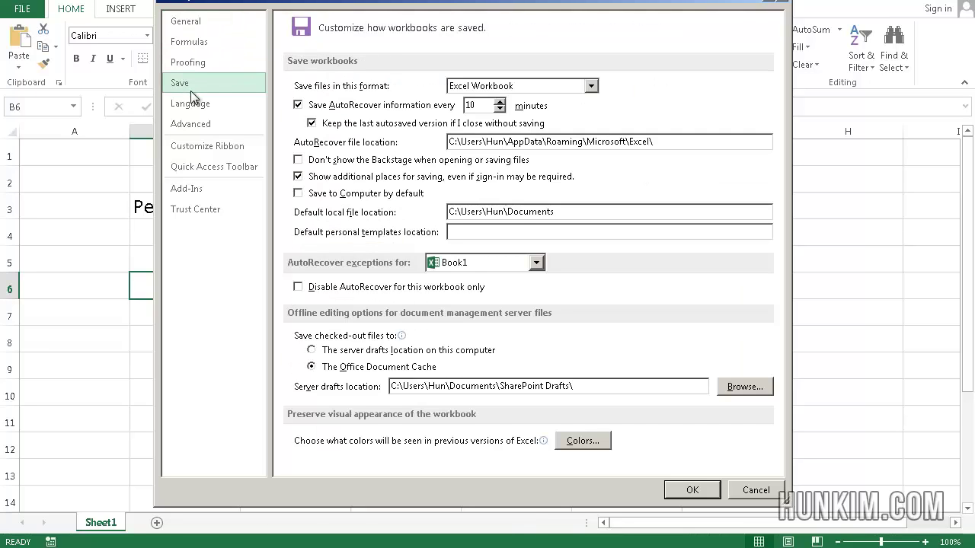
pyautogui.click(190, 103)
pyautogui.click(190, 124)
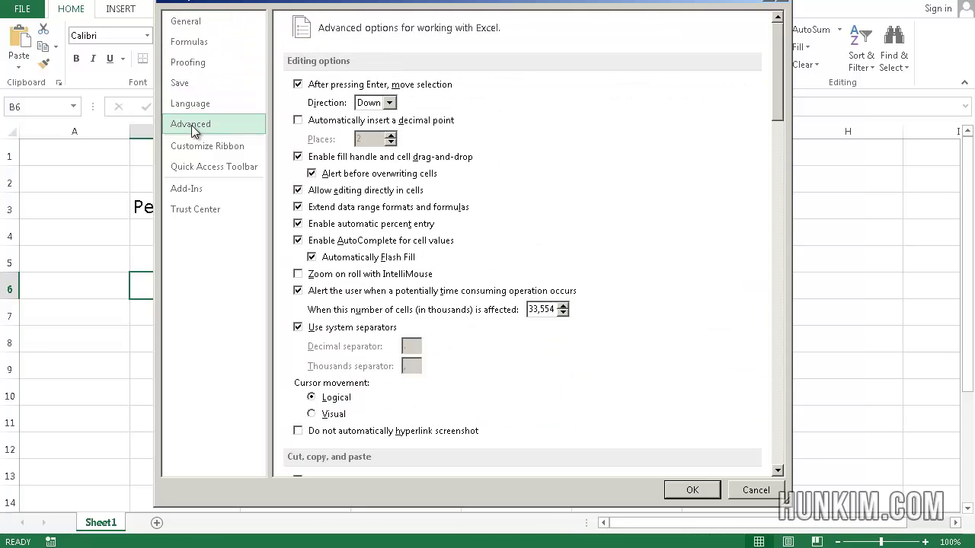
pyautogui.click(191, 22)
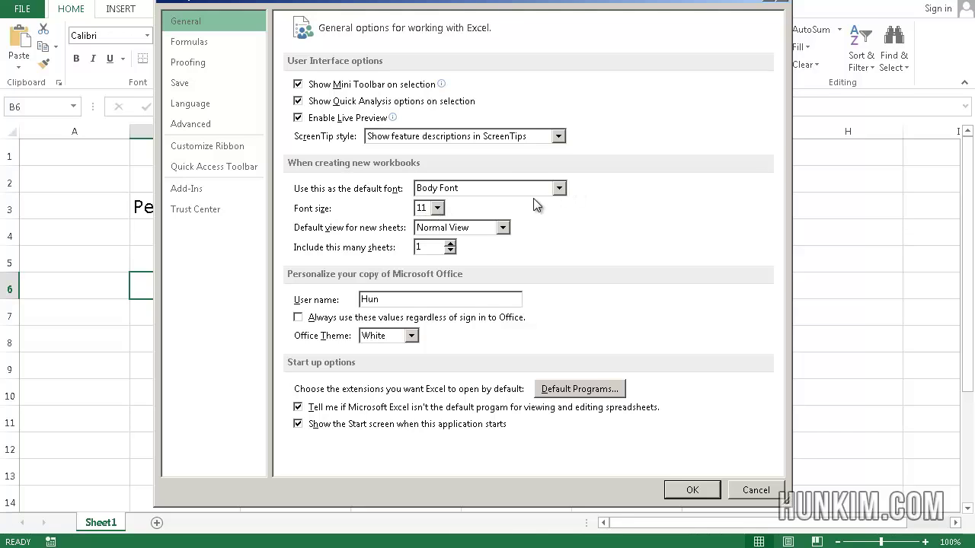
# Step: Check the default font choices for new workbooks, keeping Body Font
pyautogui.click(533, 196)
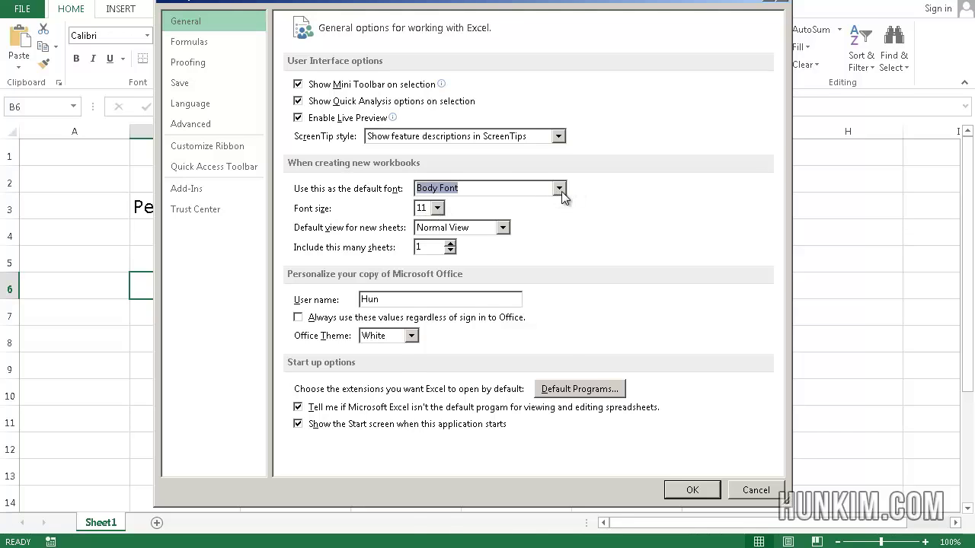
pyautogui.click(562, 190)
pyautogui.click(560, 190)
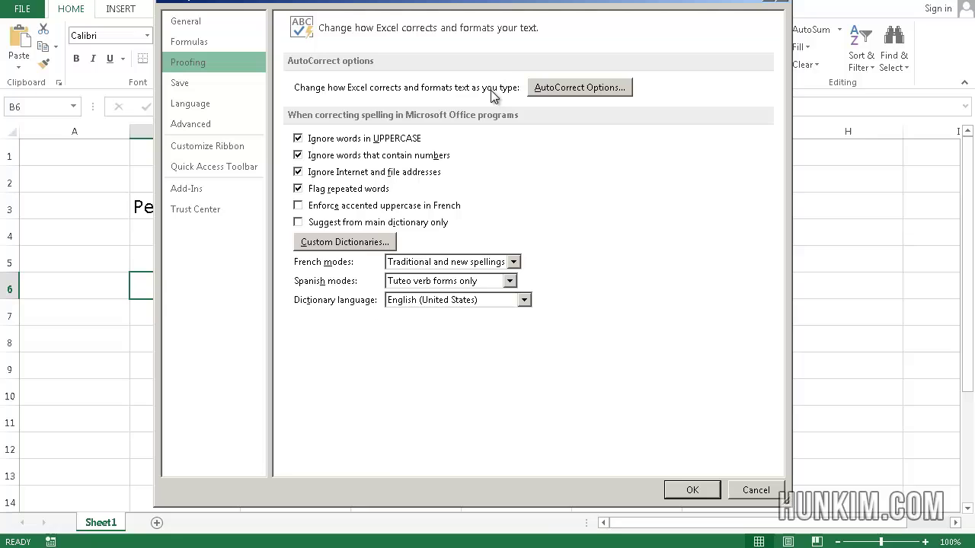
# Step: Review the AutoCorrect Options dialog's AutoFormat As You Type settings
pyautogui.click(607, 89)
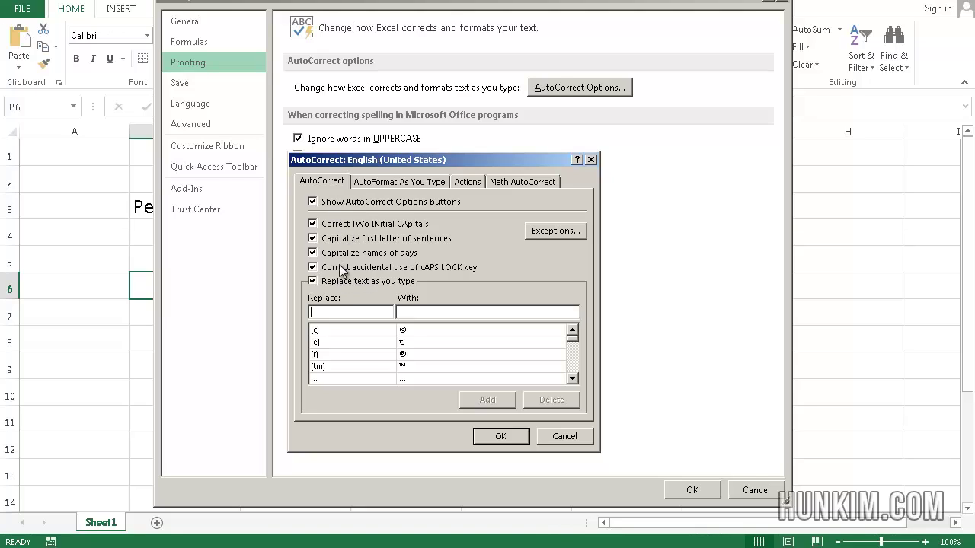
pyautogui.click(379, 183)
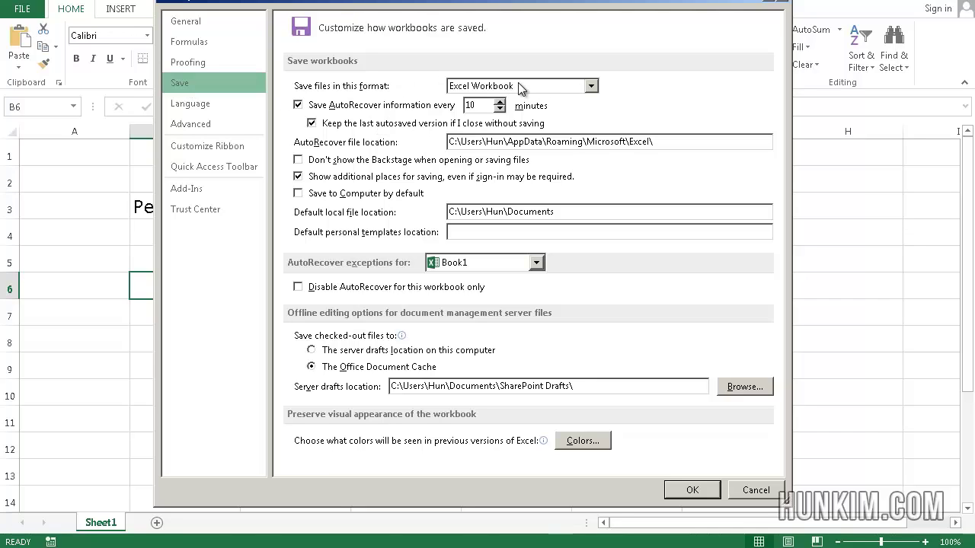
# Step: Look through the formats in the Save files in this format list
pyautogui.click(536, 90)
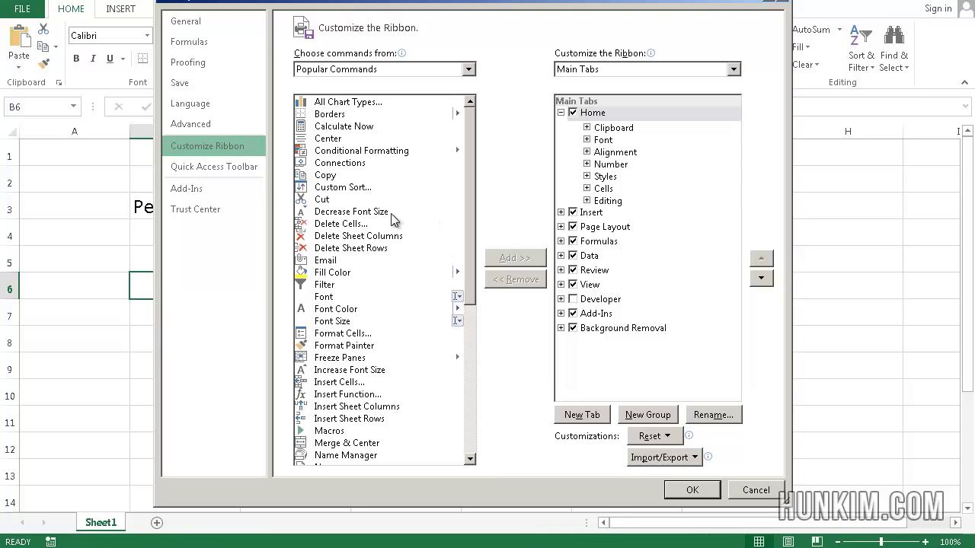
# Step: Browse Popular Commands, then tick Developer under Main Tabs and apply with OK
pyautogui.click(332, 224)
pyautogui.click(334, 260)
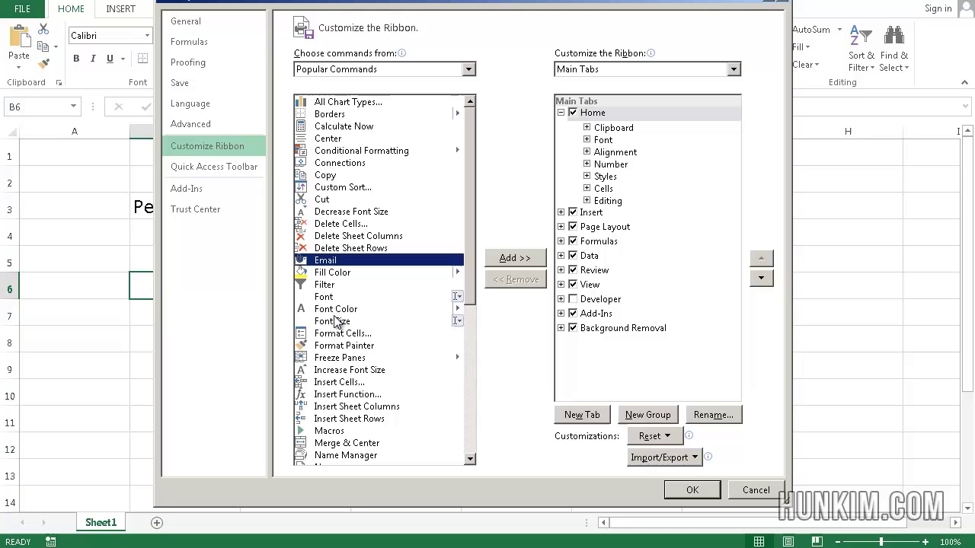
pyautogui.click(332, 321)
pyautogui.click(350, 370)
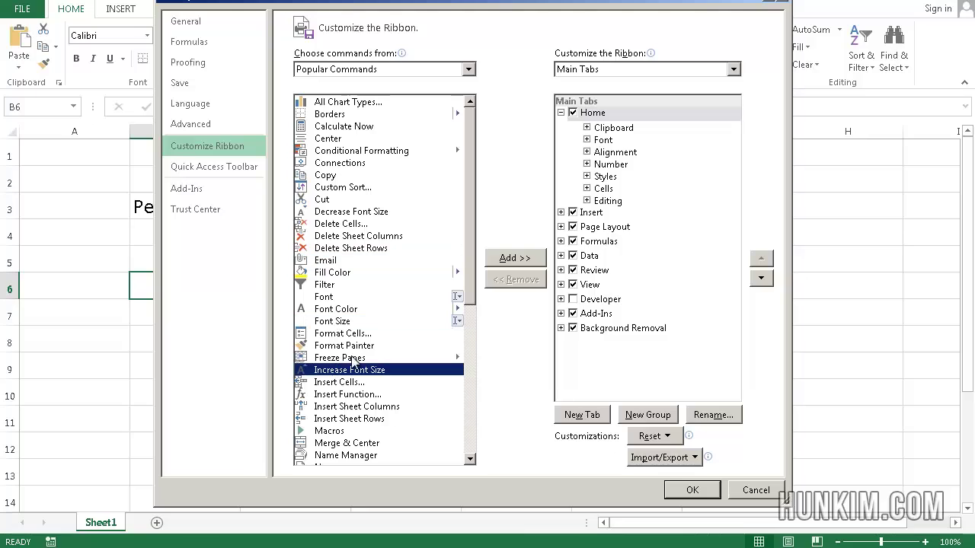
pyautogui.click(573, 300)
pyautogui.click(685, 490)
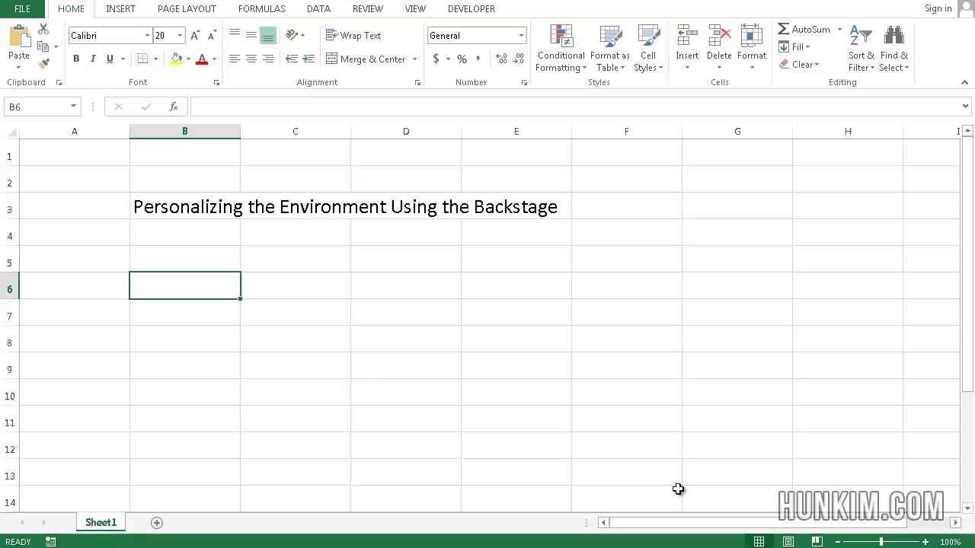
# Step: View the DEVELOPER tools, then untick Developer in Customize Ribbon and confirm with OK
pyautogui.click(471, 10)
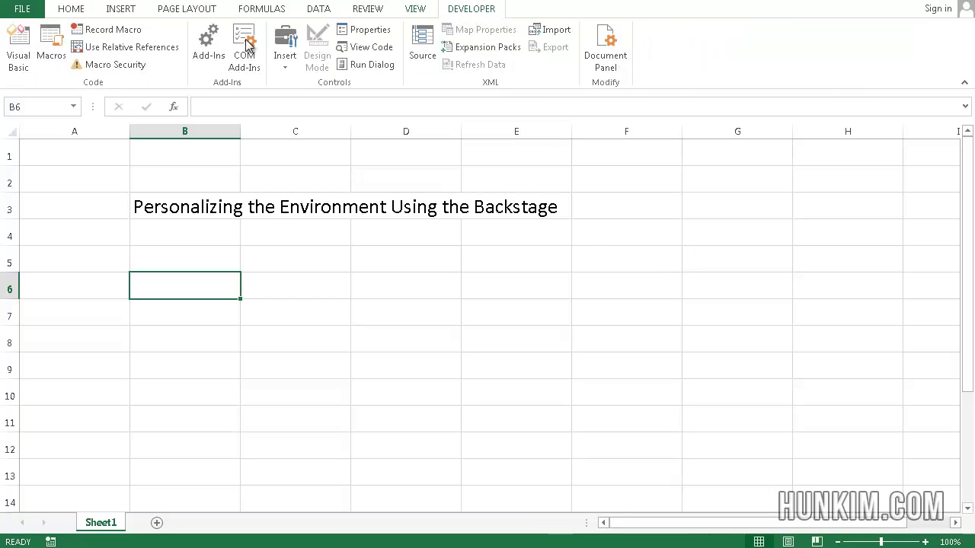
pyautogui.click(172, 49)
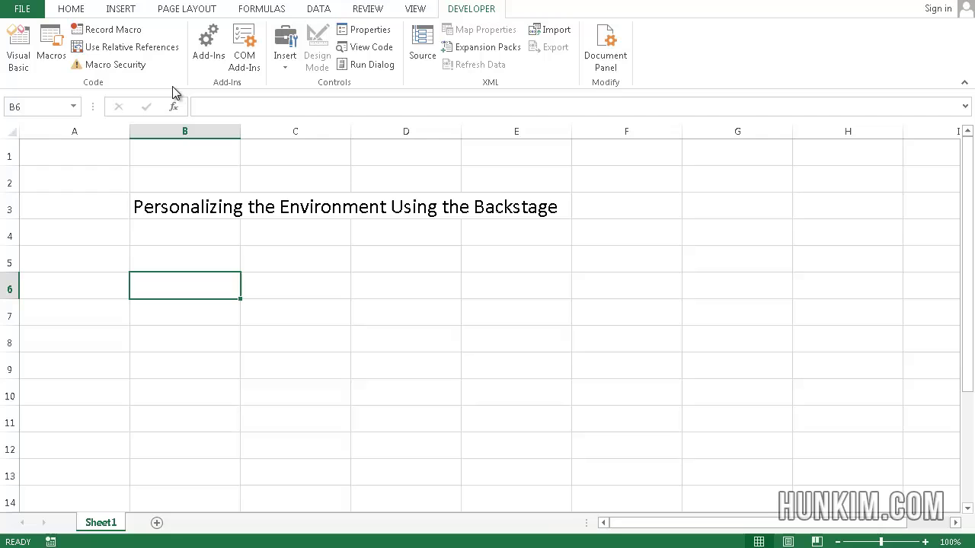
pyautogui.click(22, 11)
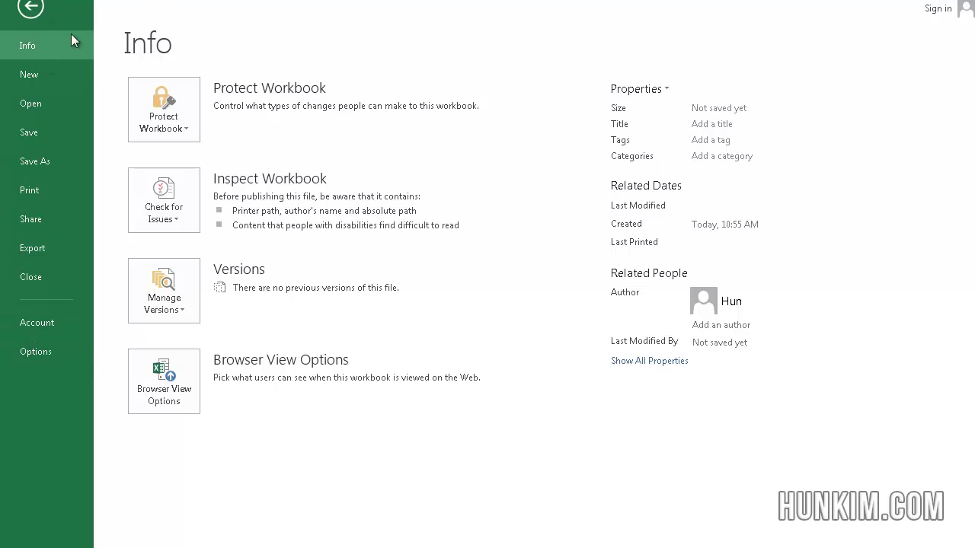
pyautogui.click(35, 352)
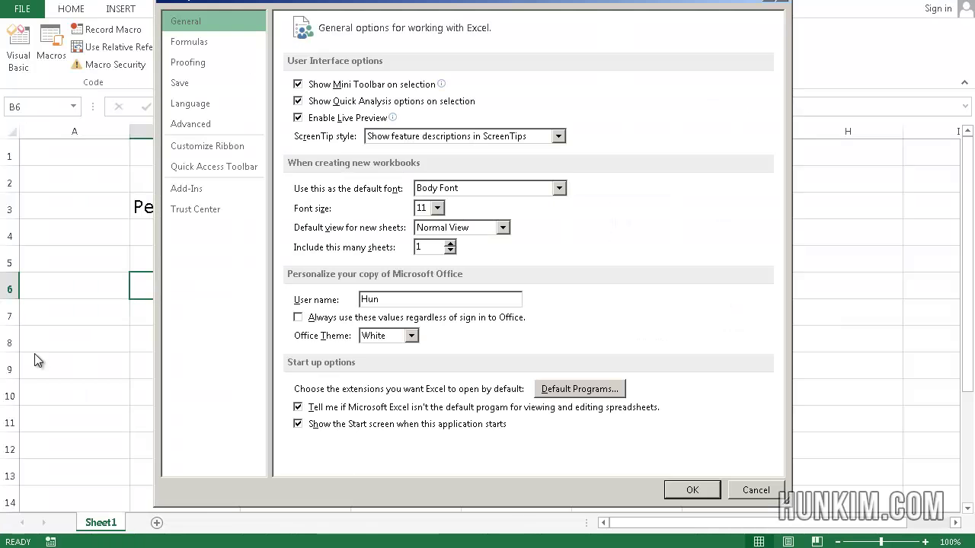
pyautogui.click(213, 148)
pyautogui.click(572, 214)
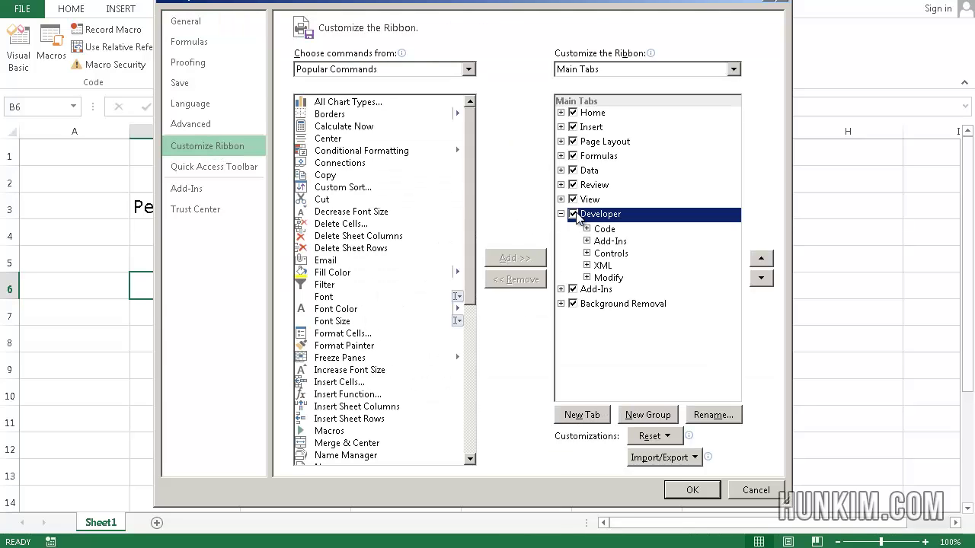
pyautogui.click(689, 491)
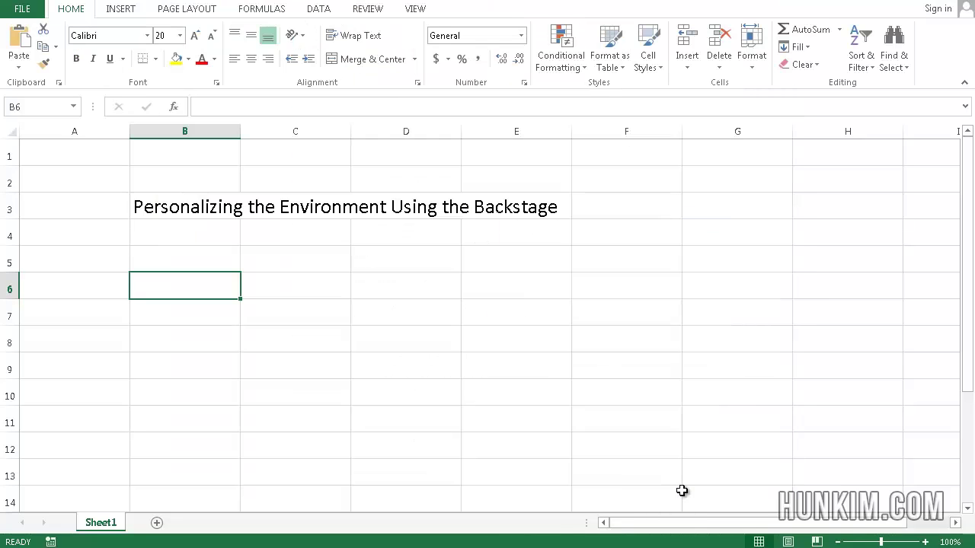
# Step: Open Customize the Ribbon from the ribbon's shortcut menu and add a new custom tab
pyautogui.rightClick(407, 36)
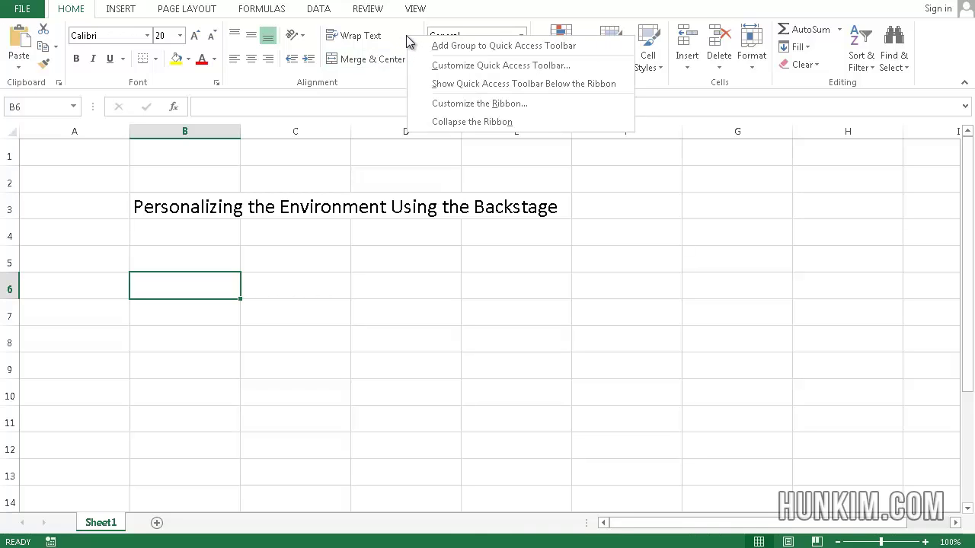
pyautogui.click(469, 106)
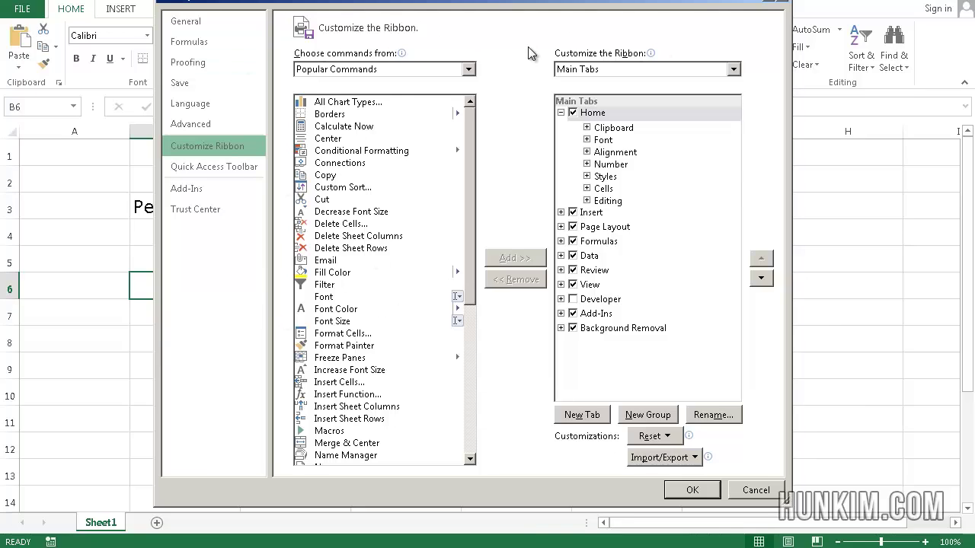
pyautogui.click(584, 418)
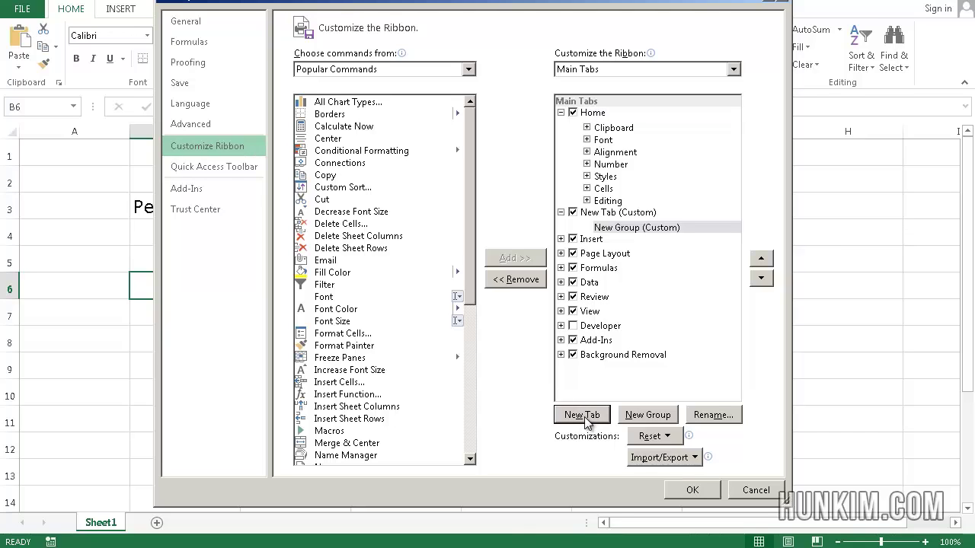
# Step: Add Font Color, Font and New from Popular Commands to New Group (Custom)
pyautogui.scroll(-2, 331, 243)
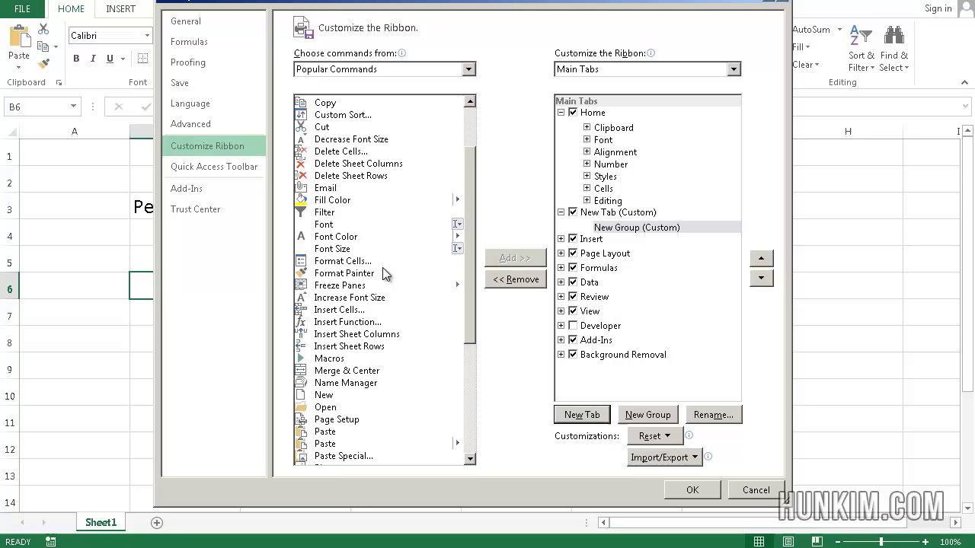
pyautogui.click(330, 240)
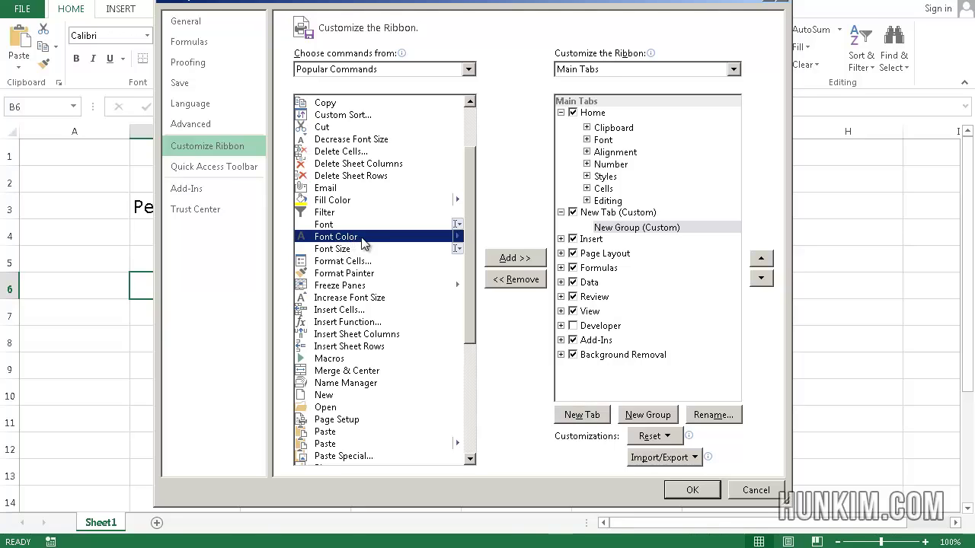
pyautogui.click(516, 260)
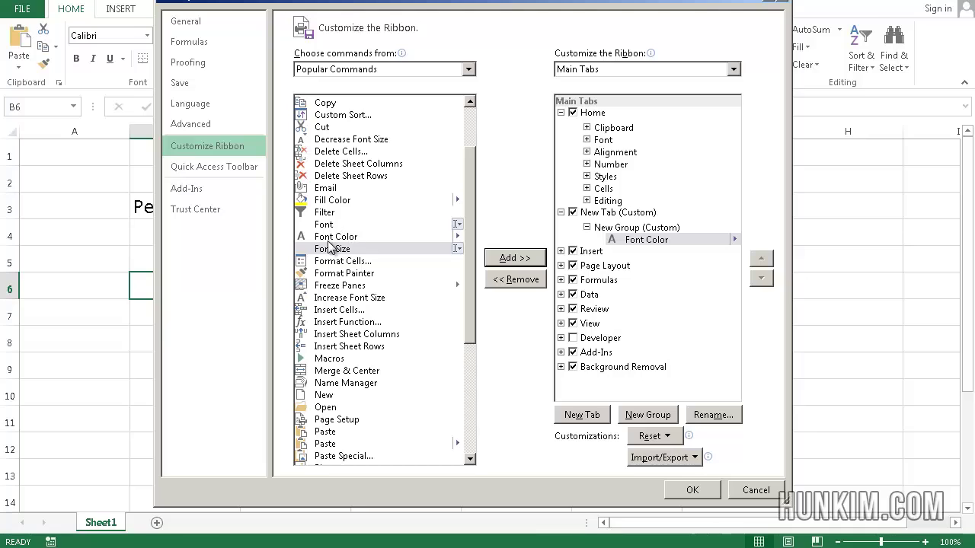
pyautogui.click(329, 225)
pyautogui.click(527, 259)
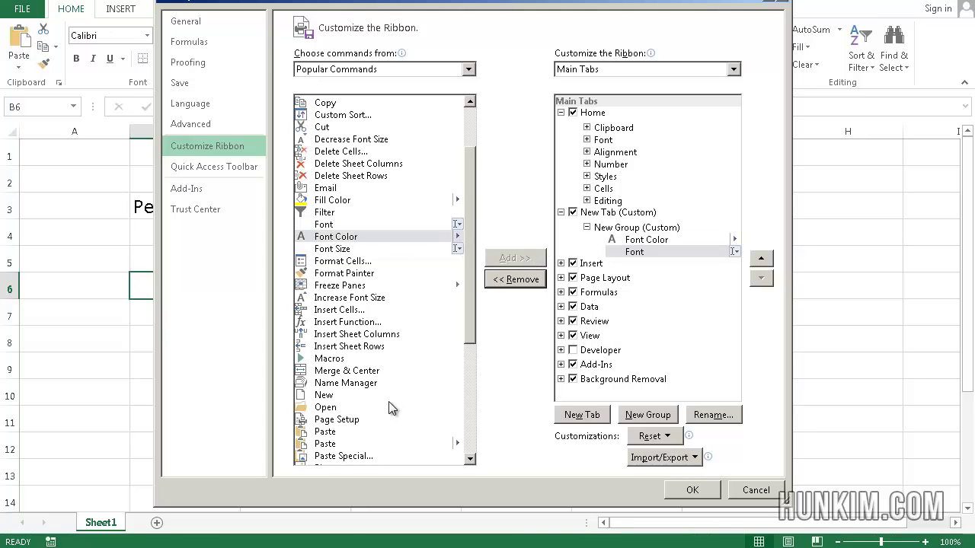
pyautogui.click(326, 395)
pyautogui.click(507, 260)
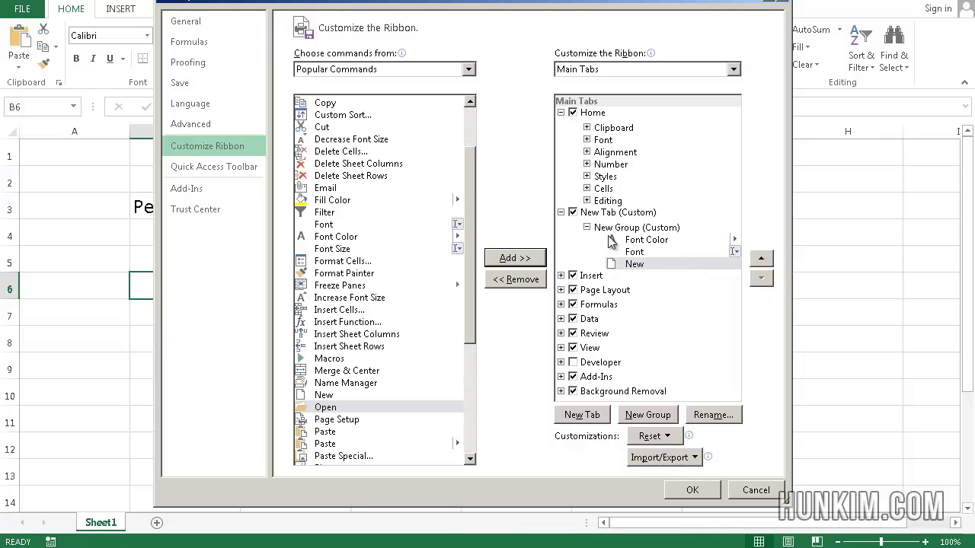
pyautogui.click(600, 214)
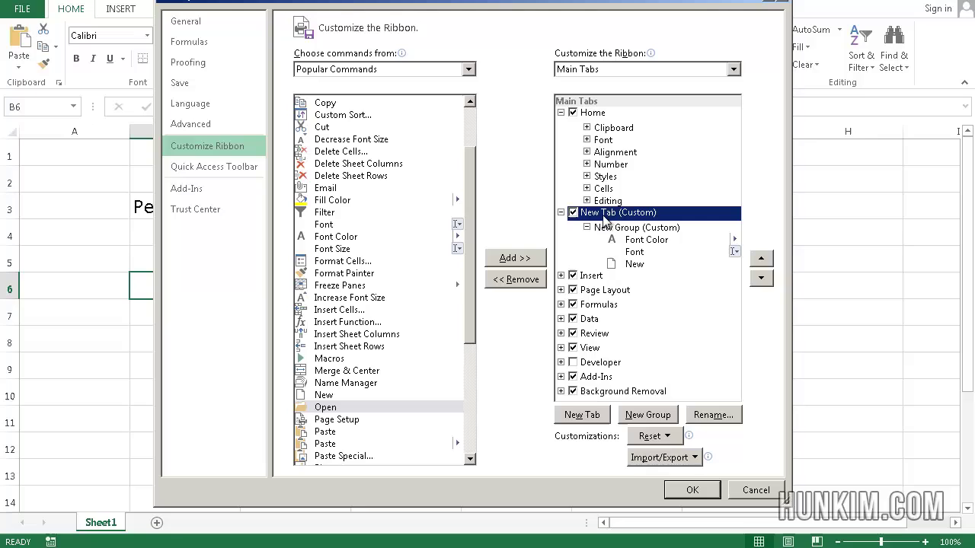
# Step: Rename the custom tab to 'My Favourite Buttons'
pyautogui.click(708, 416)
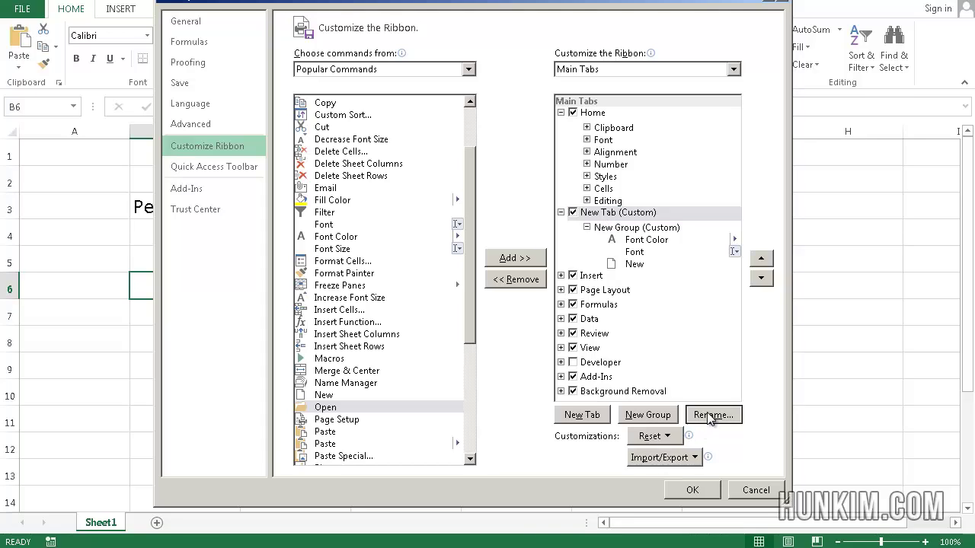
pyautogui.write('My')
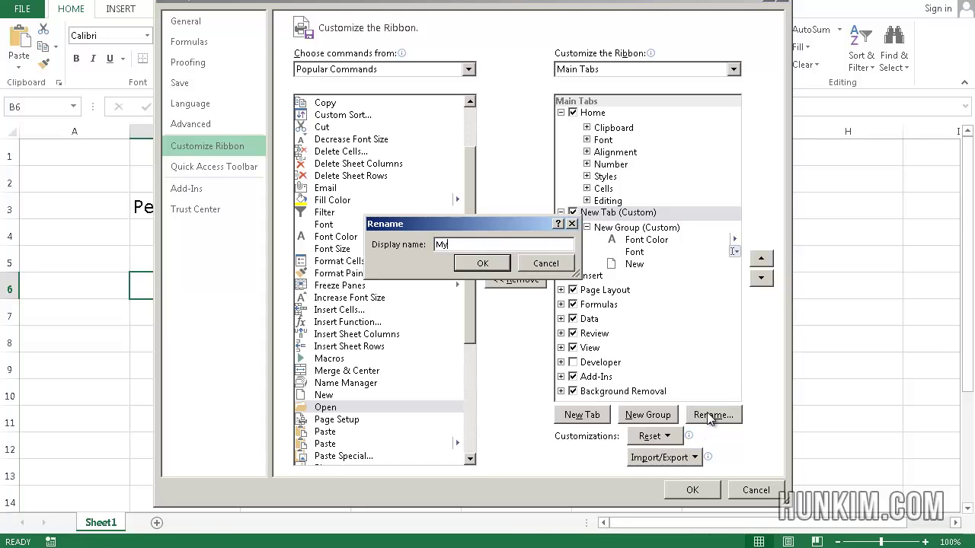
pyautogui.write('ourite Buttons')
pyautogui.click(490, 265)
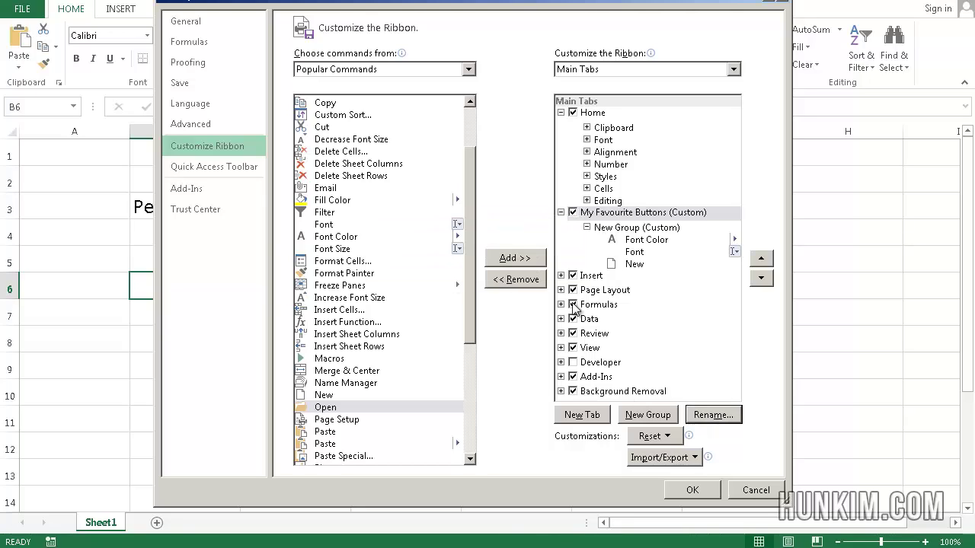
# Step: Remove Font from the custom group and apply the ribbon changes
pyautogui.click(634, 252)
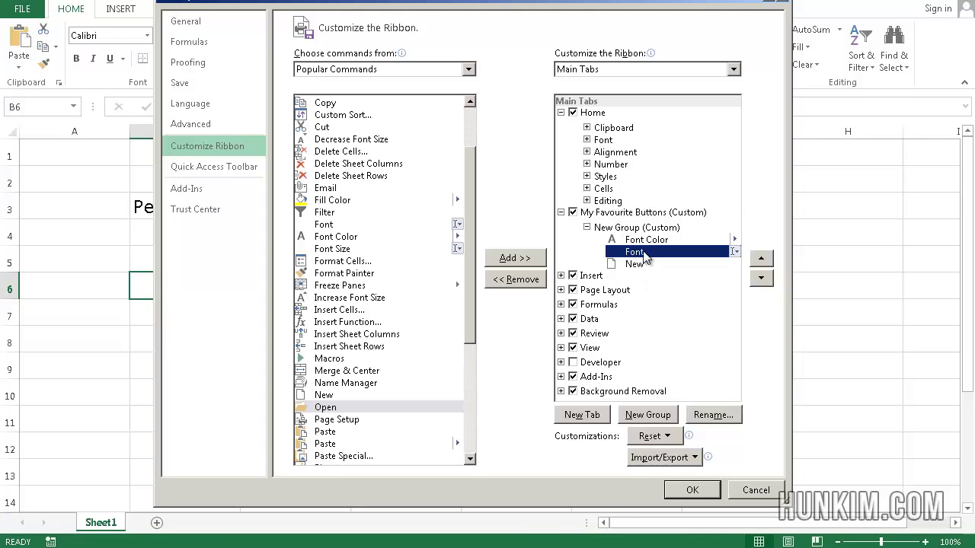
pyautogui.click(514, 280)
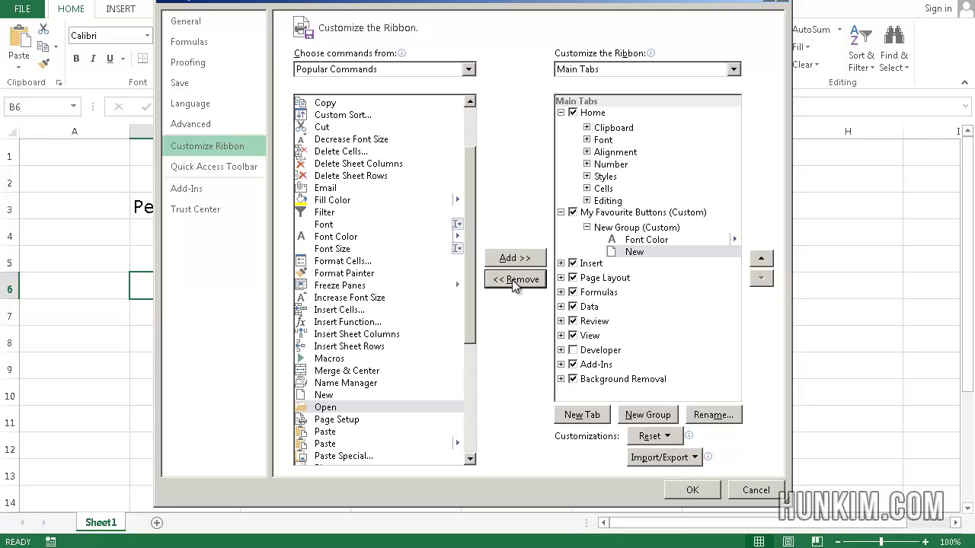
pyautogui.click(690, 491)
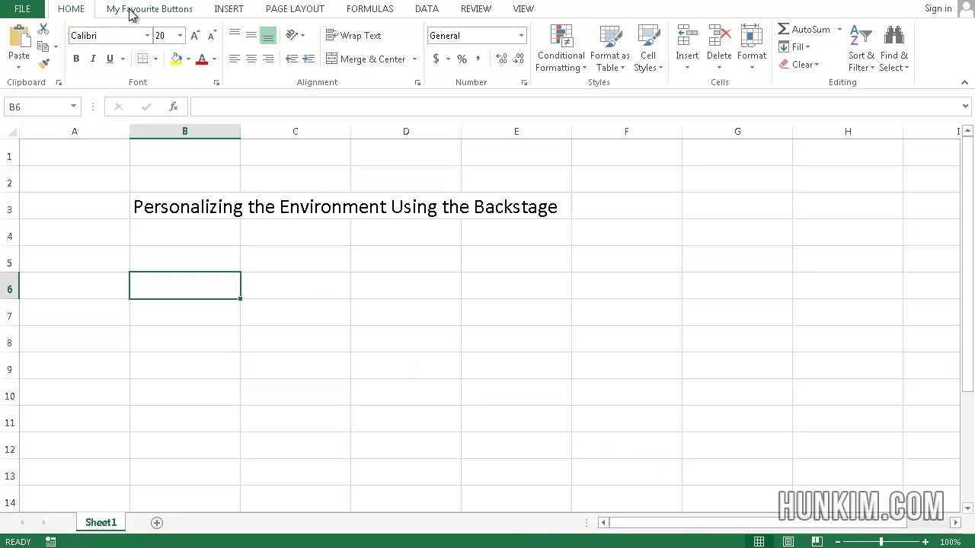
# Step: Show the My Favourite Buttons tab's Font Color and New commands, then open the ribbon's context menu
pyautogui.click(168, 11)
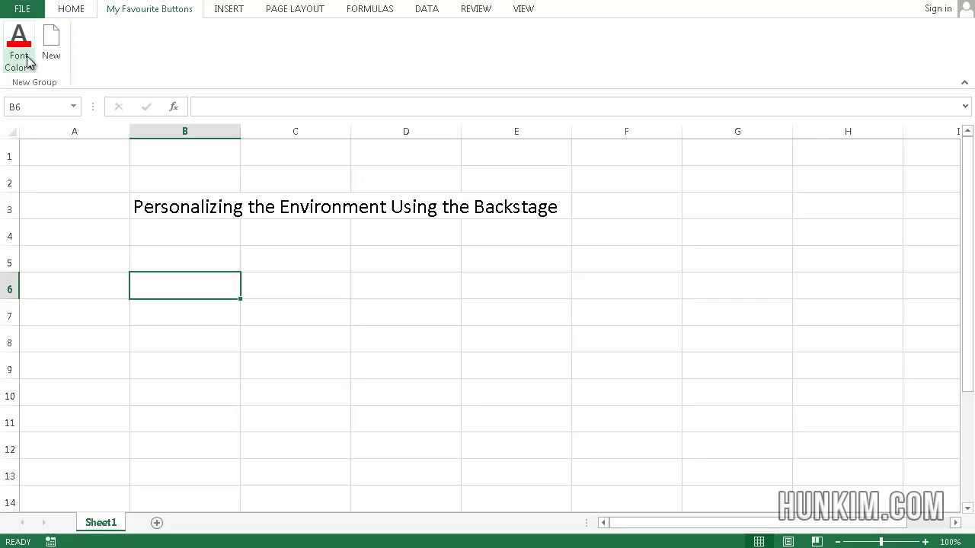
pyautogui.rightClick(192, 50)
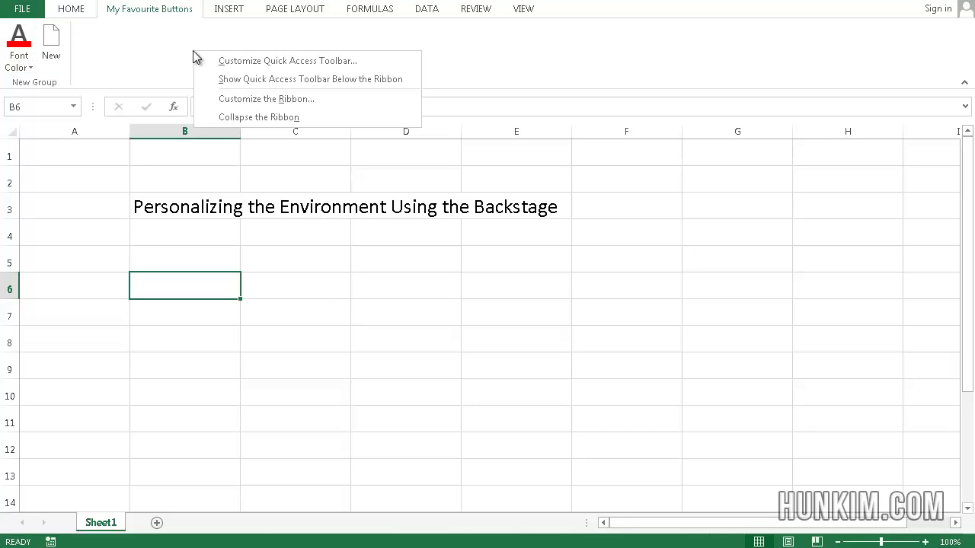
# Step: Move My Favourite Buttons (Custom) down six places, below Add-Ins, and apply the new order
pyautogui.click(246, 99)
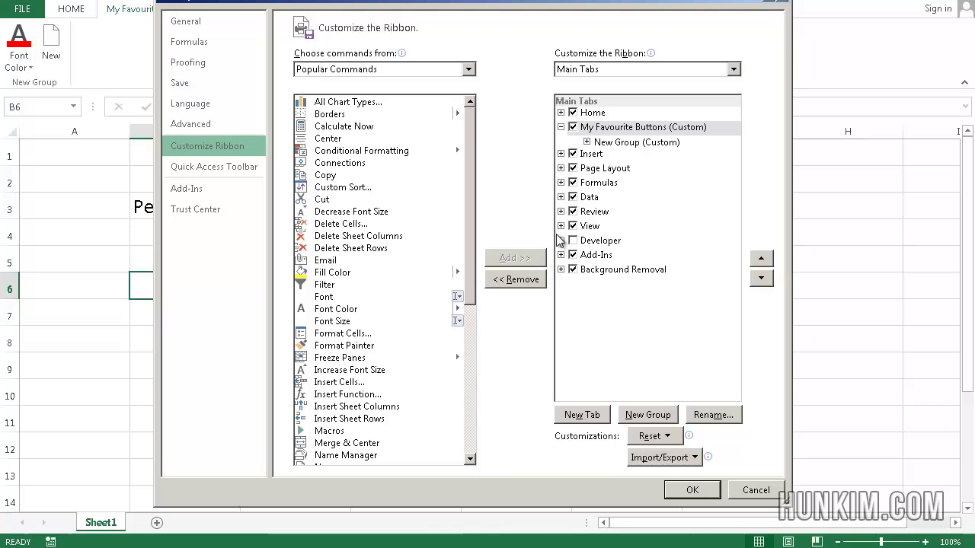
pyautogui.click(624, 127)
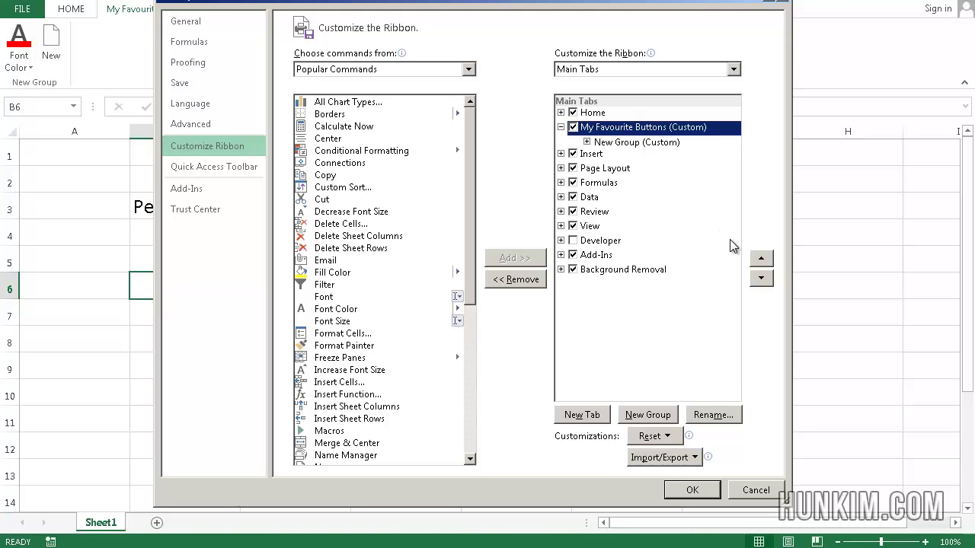
pyautogui.click(760, 278)
pyautogui.click(760, 278)
pyautogui.click(760, 279)
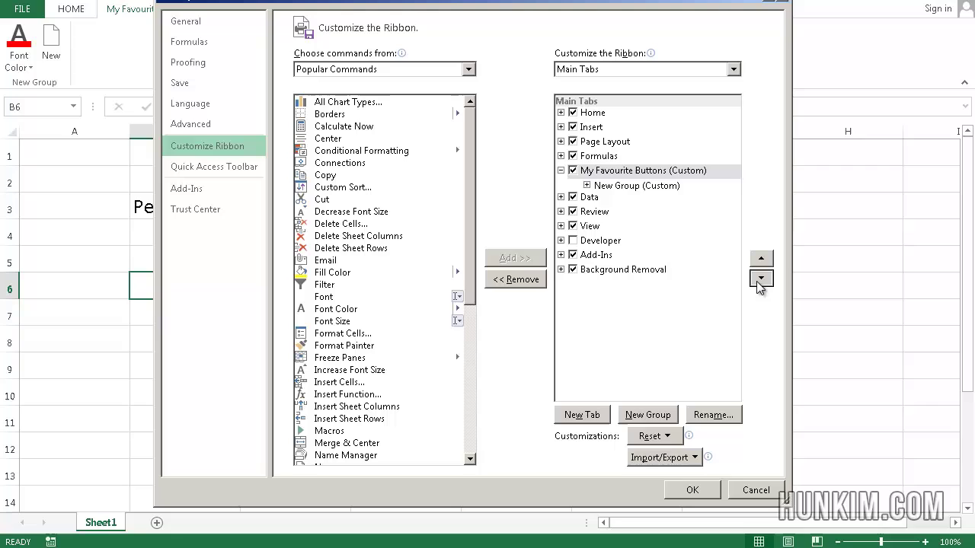
pyautogui.click(760, 278)
pyautogui.click(760, 279)
pyautogui.click(760, 279)
pyautogui.click(760, 279)
pyautogui.click(760, 279)
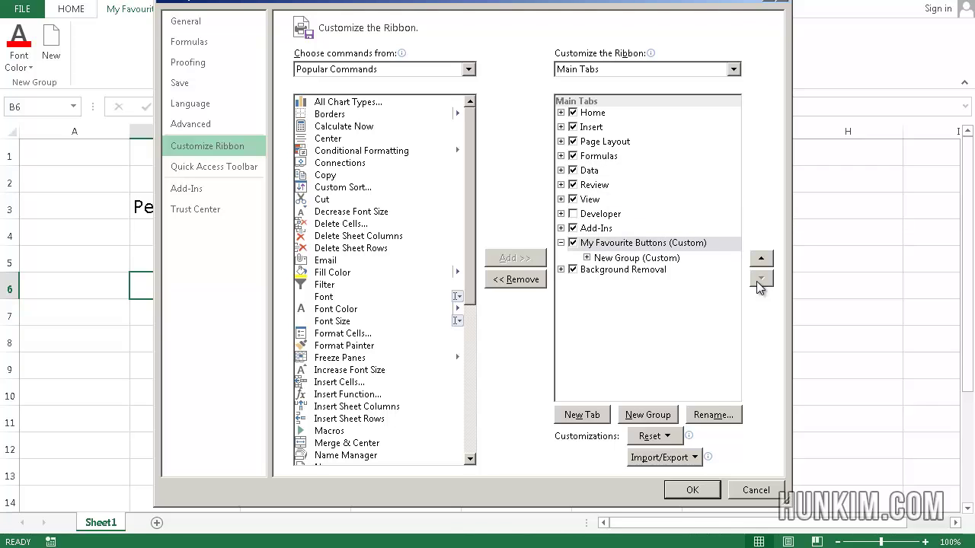
pyautogui.click(692, 490)
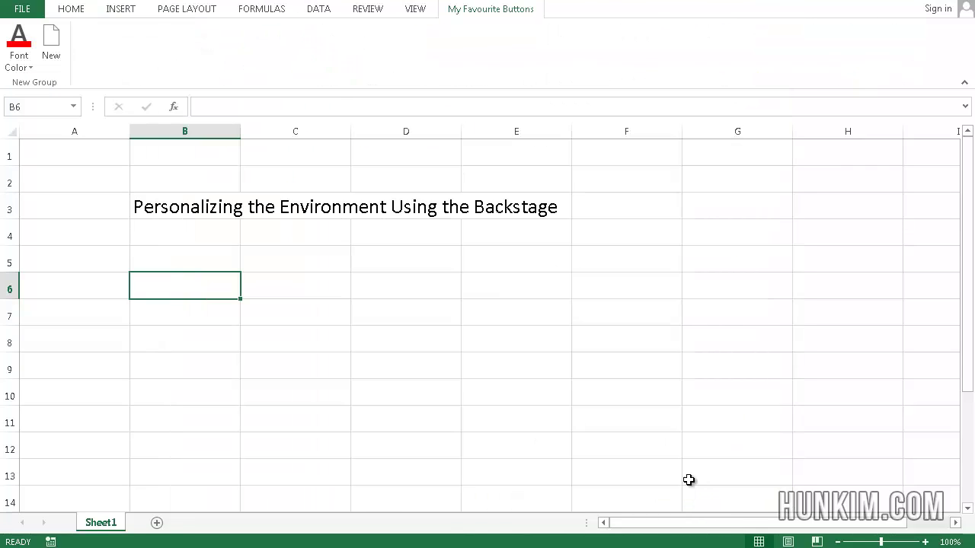
# Step: Check the VIEW tab and the relocated My Favourite Buttons tab at the ribbon's end
pyautogui.click(421, 11)
pyautogui.scroll(2, 386, 13)
pyautogui.scroll(-2, 388, 12)
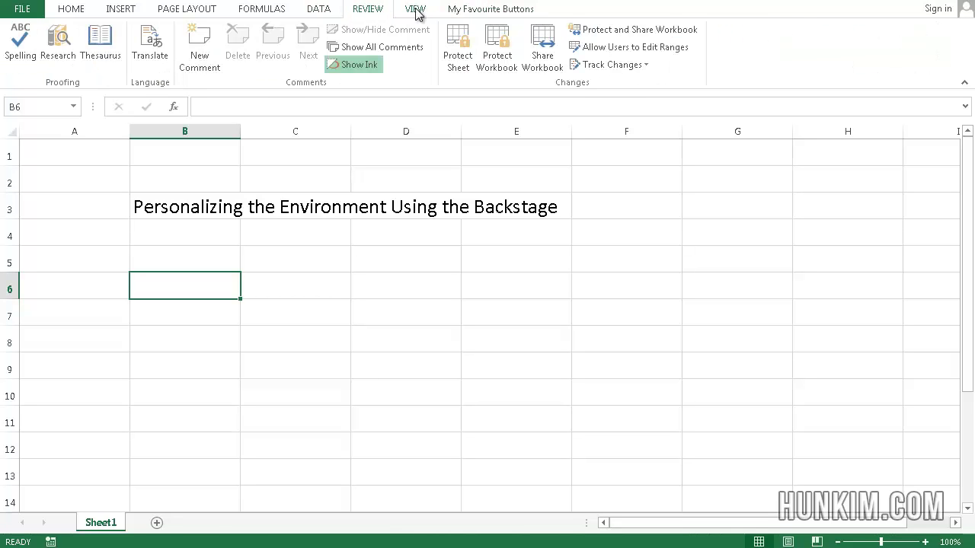
pyautogui.click(467, 10)
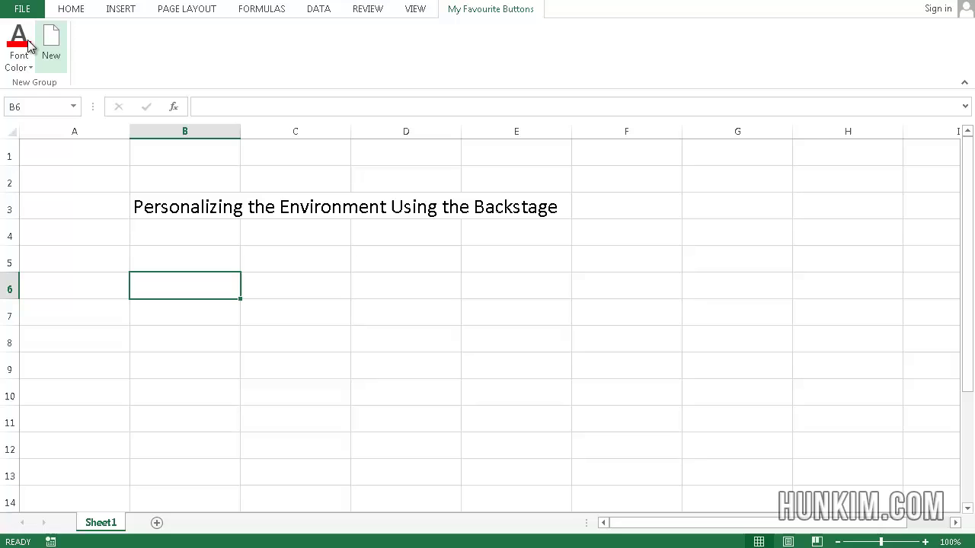
# Step: Delete the 'My Favourite Buttons (Custom)' tab from the Main Tabs list in Customize the Ribbon
pyautogui.rightClick(312, 52)
pyautogui.click(376, 95)
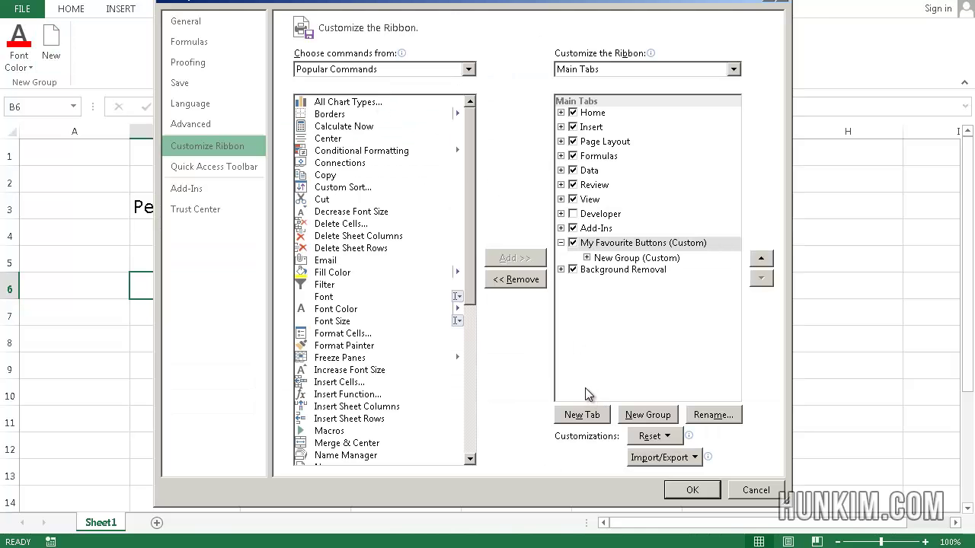
pyautogui.click(647, 244)
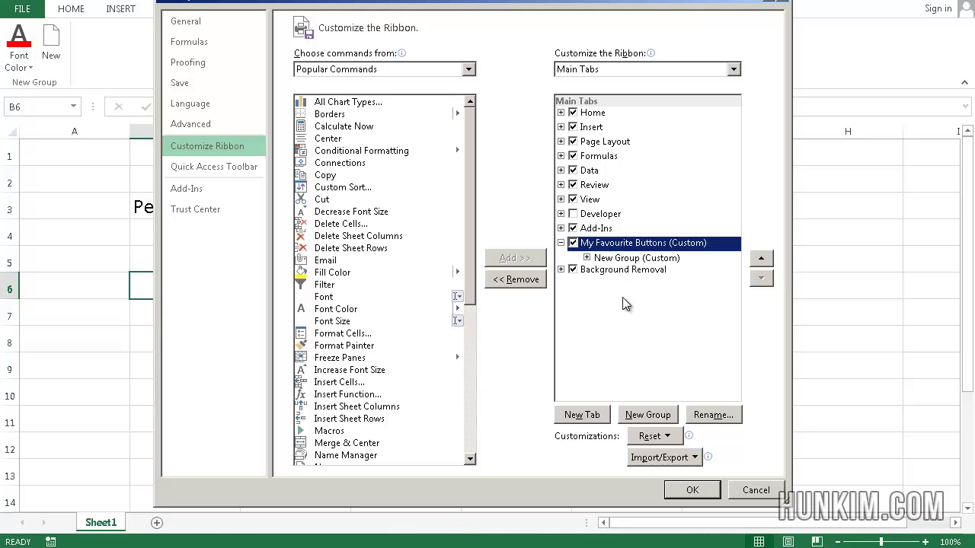
pyautogui.click(512, 280)
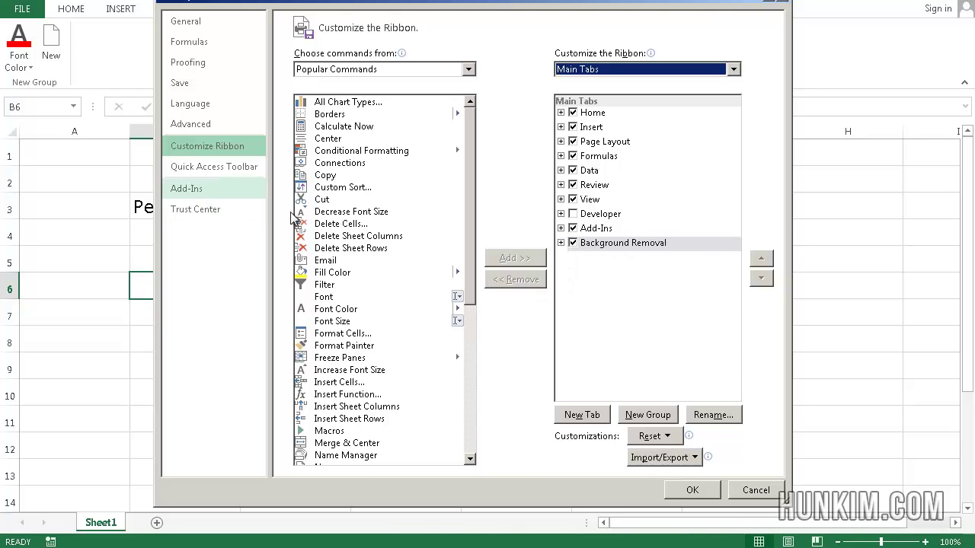